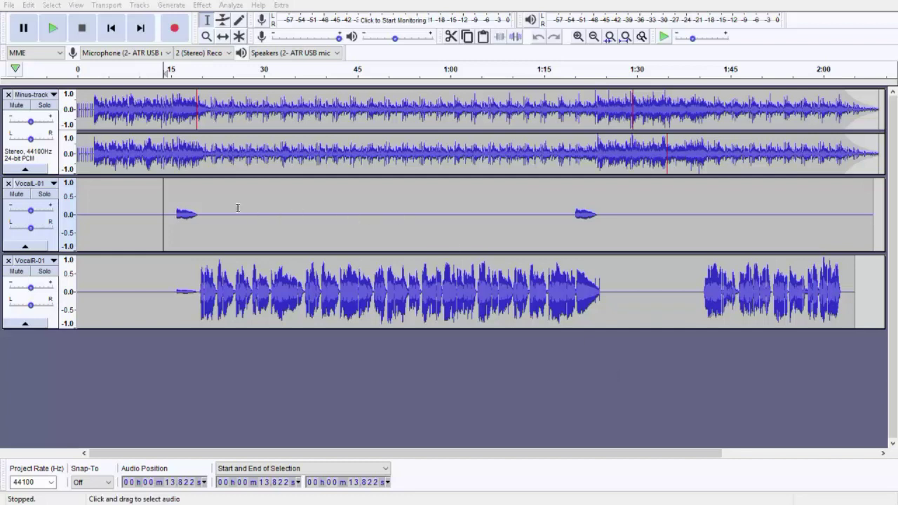
Save the project as demo3.aup instead of demo2 in the Part-5 folder
{"action": "left_click", "coordinate": [10, 6]}
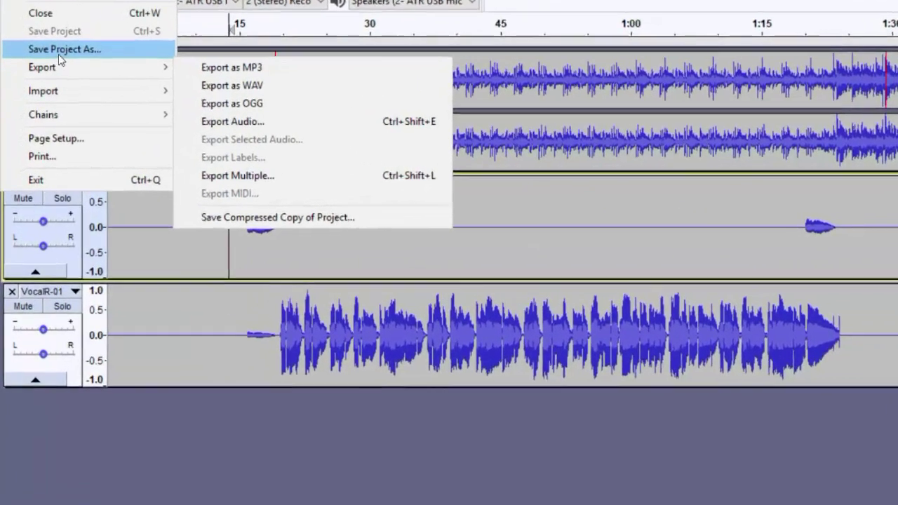
{"action": "left_click", "coordinate": [58, 53]}
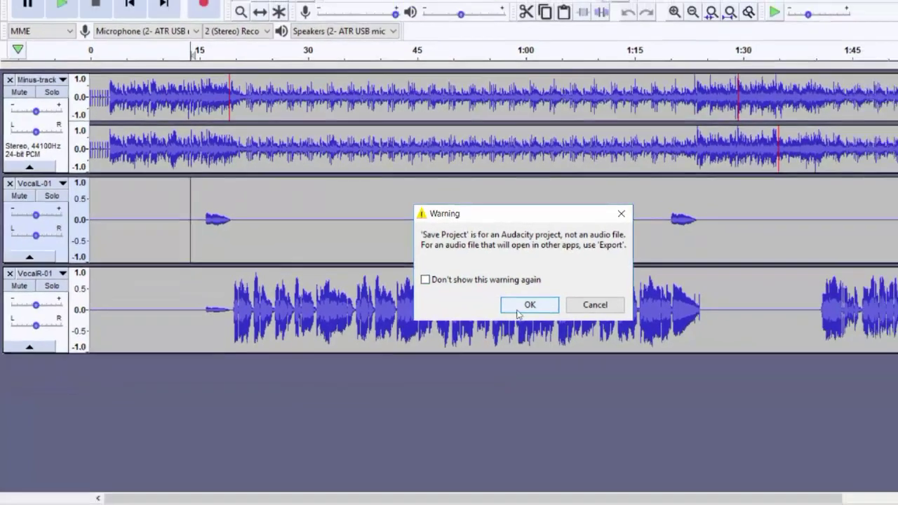
{"action": "left_click", "coordinate": [681, 338]}
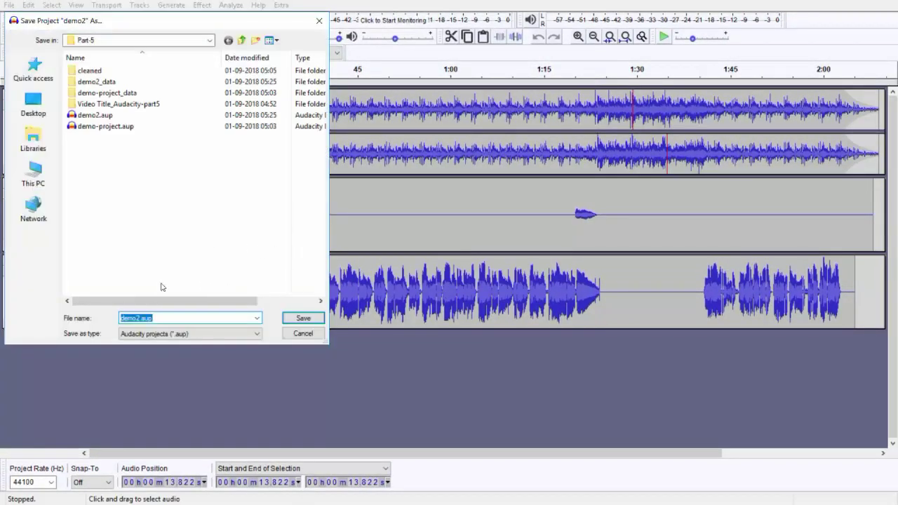
{"action": "left_click", "coordinate": [140, 317]}
{"action": "key", "text": "BackSpace"}
{"action": "type", "text": "3"}
{"action": "left_click", "coordinate": [286, 322]}
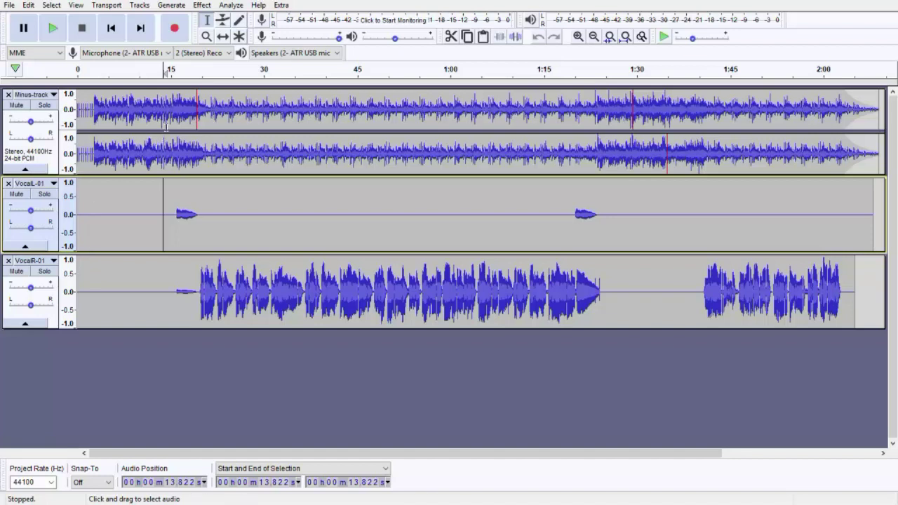
Select 0:14 to 1:28 across all tracks and start Export Selected Audio for that region
{"action": "left_click_drag", "start_coordinate": [166, 127], "coordinate": [625, 326]}
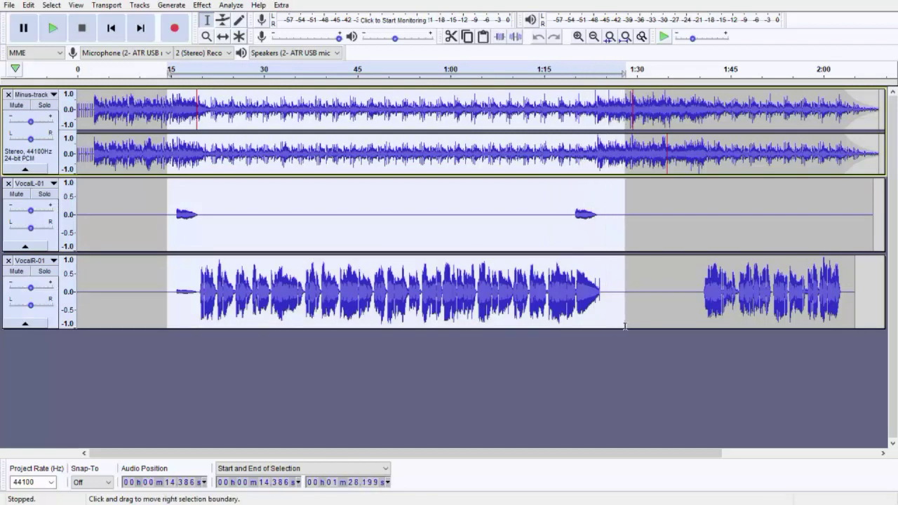
{"action": "left_click", "coordinate": [625, 326]}
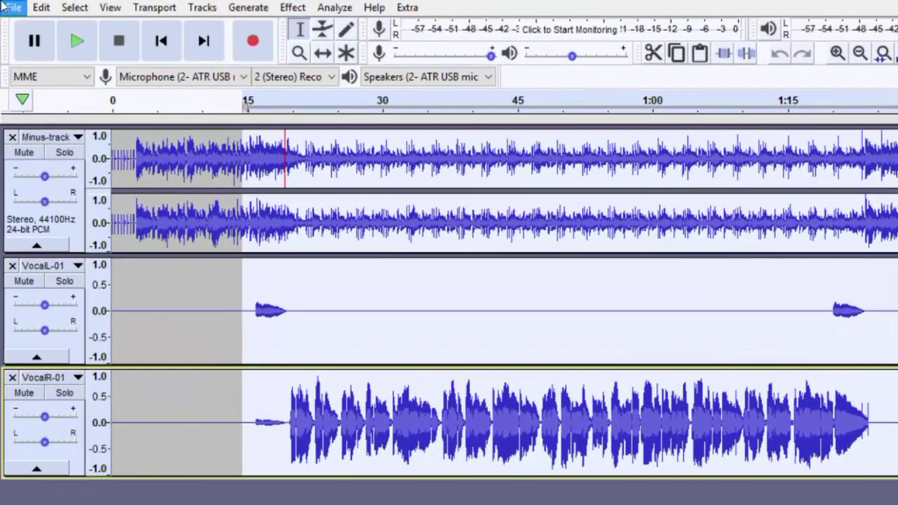
{"action": "left_click", "coordinate": [4, 7]}
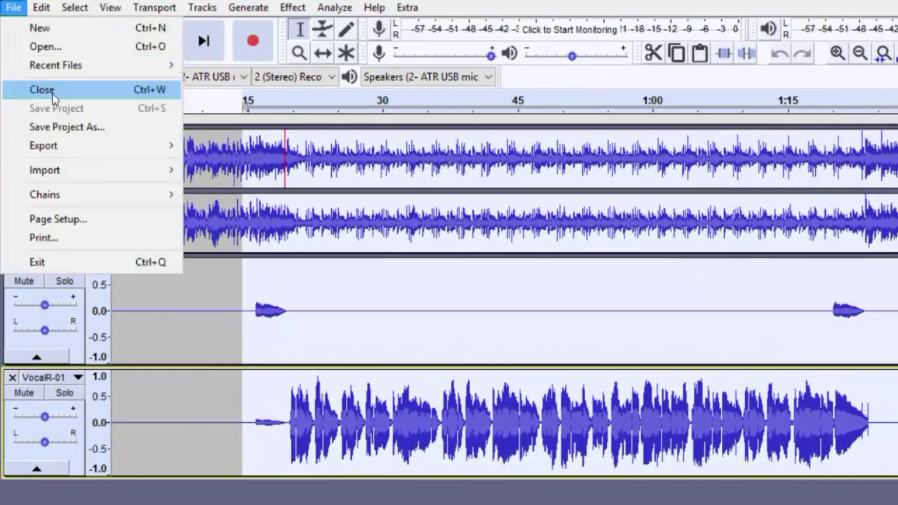
{"action": "mouse_move", "coordinate": [78, 149]}
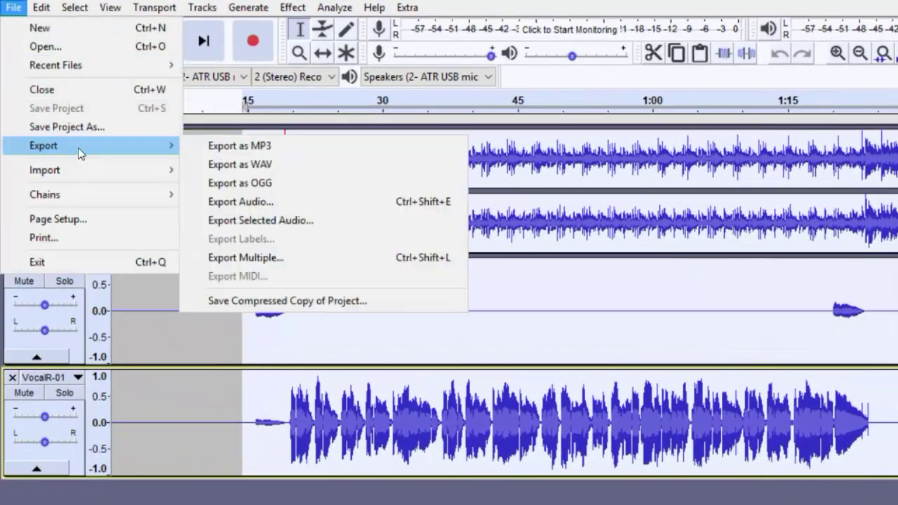
{"action": "left_click", "coordinate": [256, 223]}
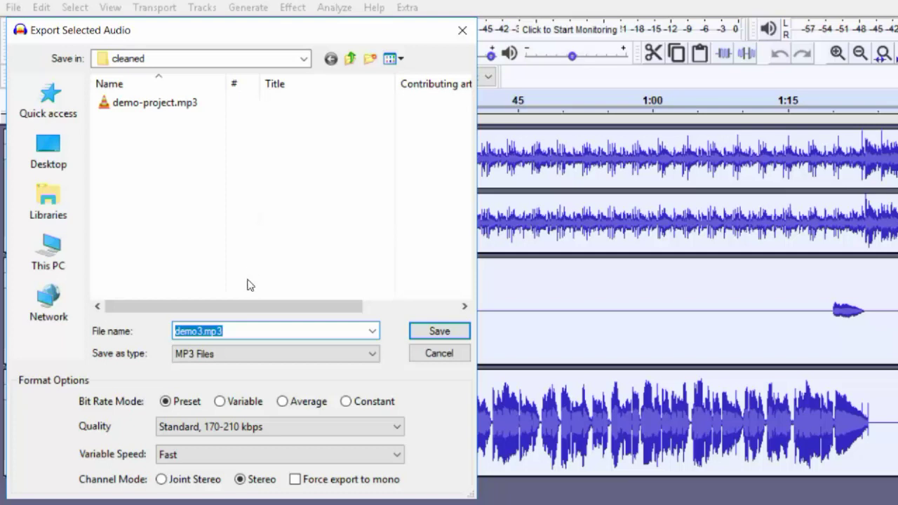
Set the MP3 bit rate mode to Constant at 192 kbps quality
{"action": "left_click", "coordinate": [202, 331]}
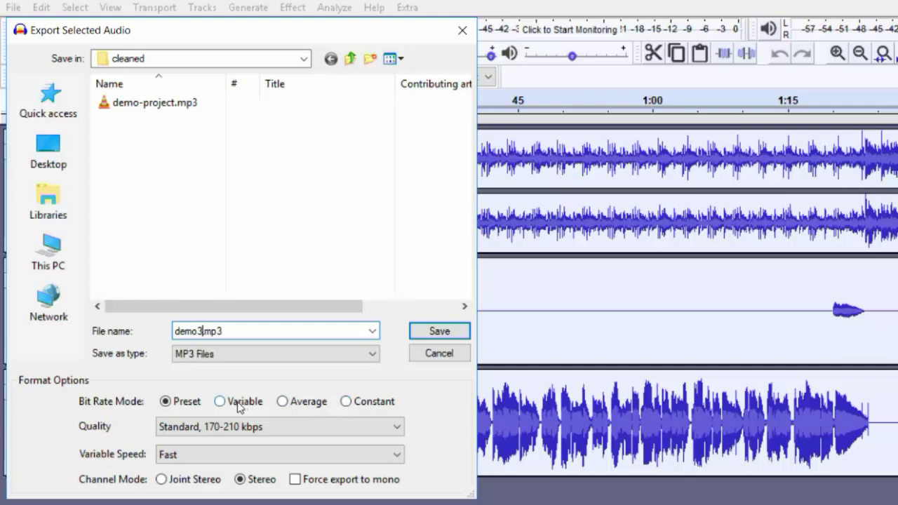
{"action": "left_click", "coordinate": [346, 402]}
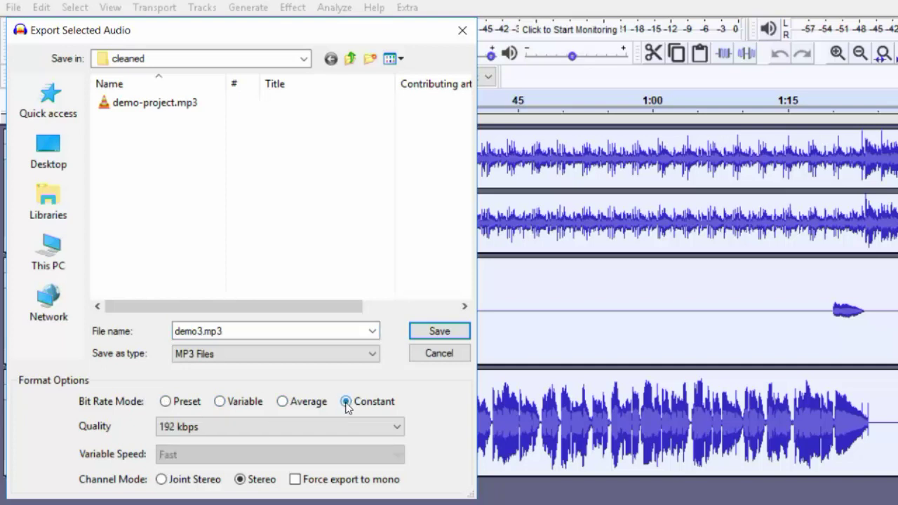
{"action": "left_click", "coordinate": [328, 430]}
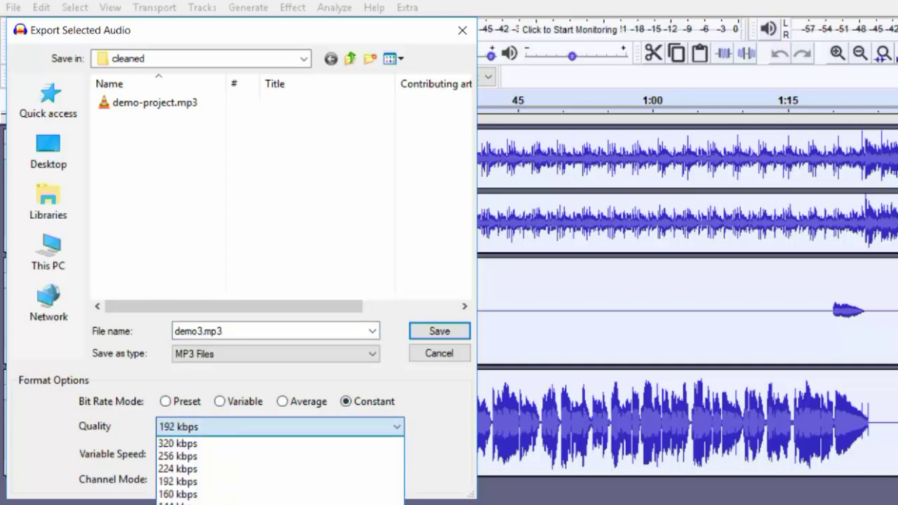
{"action": "left_click", "coordinate": [216, 485]}
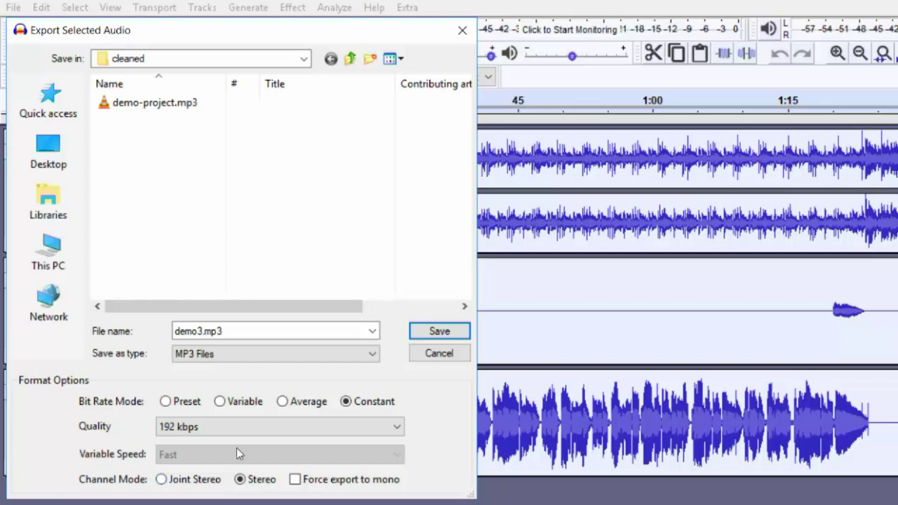
{"action": "left_click", "coordinate": [232, 425]}
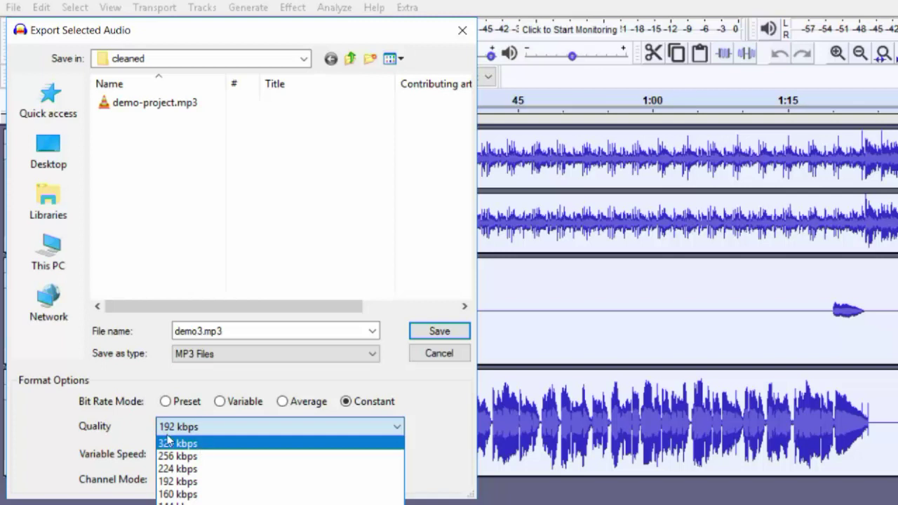
{"action": "left_click", "coordinate": [186, 483]}
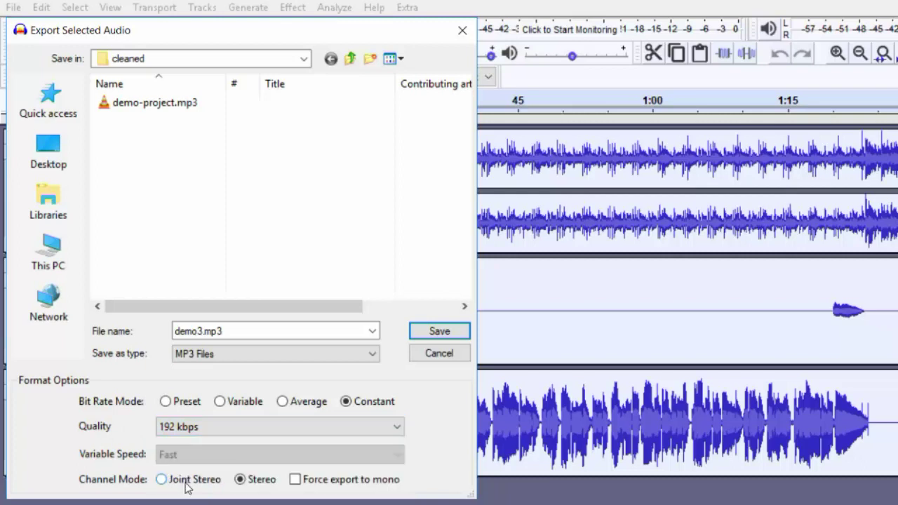
Save the selection as demo3.mp3 and accept the two-channel mixdown warning
{"action": "left_click", "coordinate": [438, 332]}
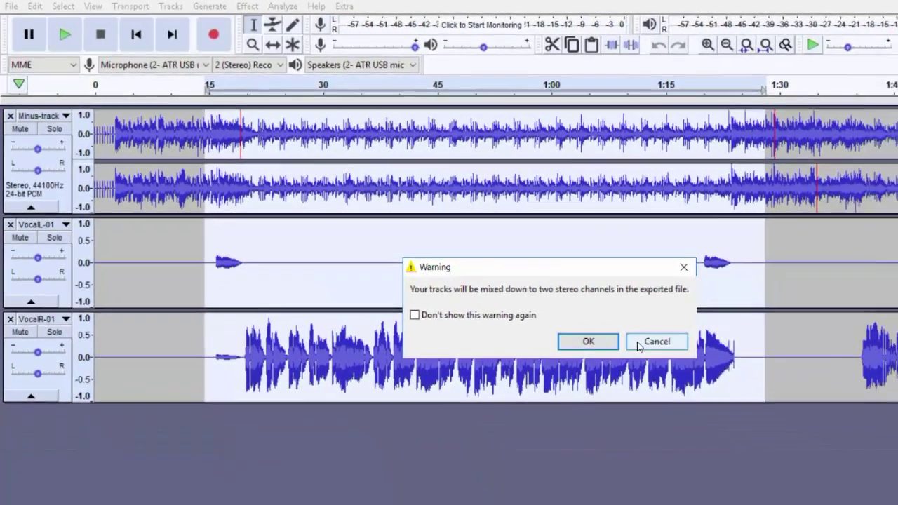
{"action": "left_click", "coordinate": [638, 343]}
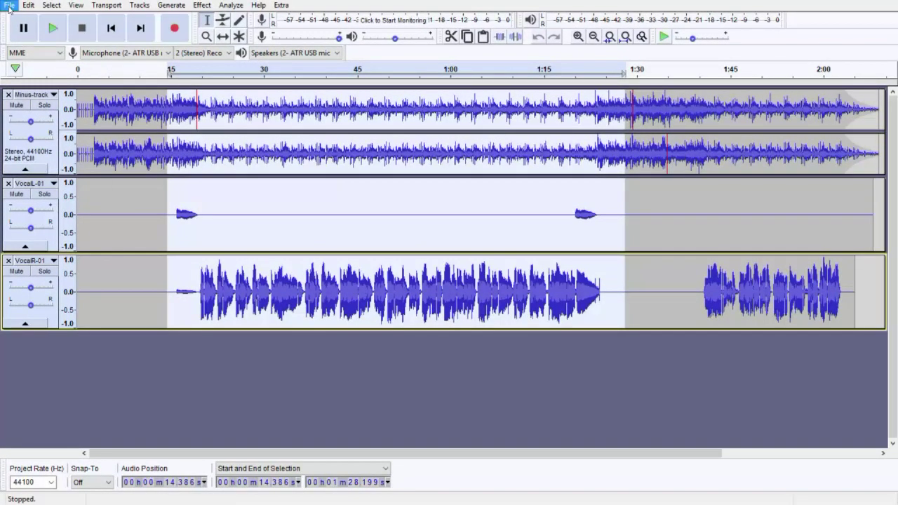
{"action": "left_click", "coordinate": [9, 6]}
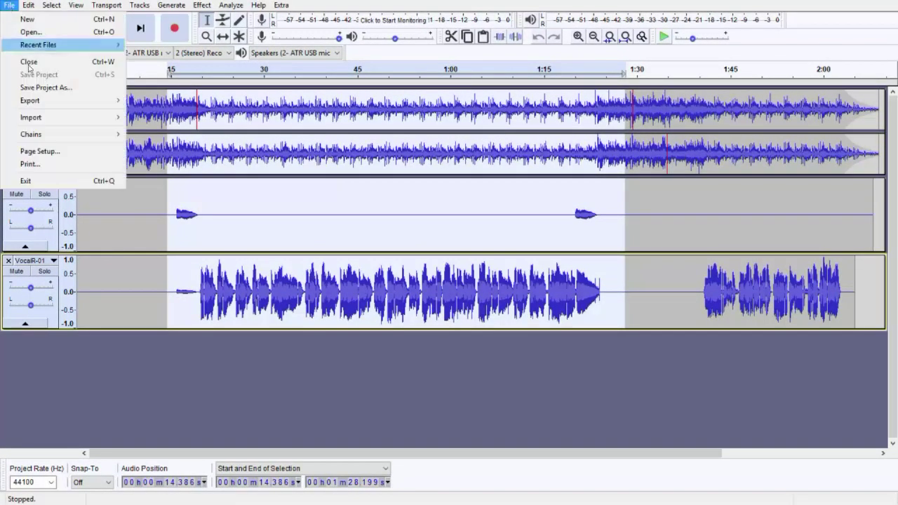
{"action": "mouse_move", "coordinate": [45, 107]}
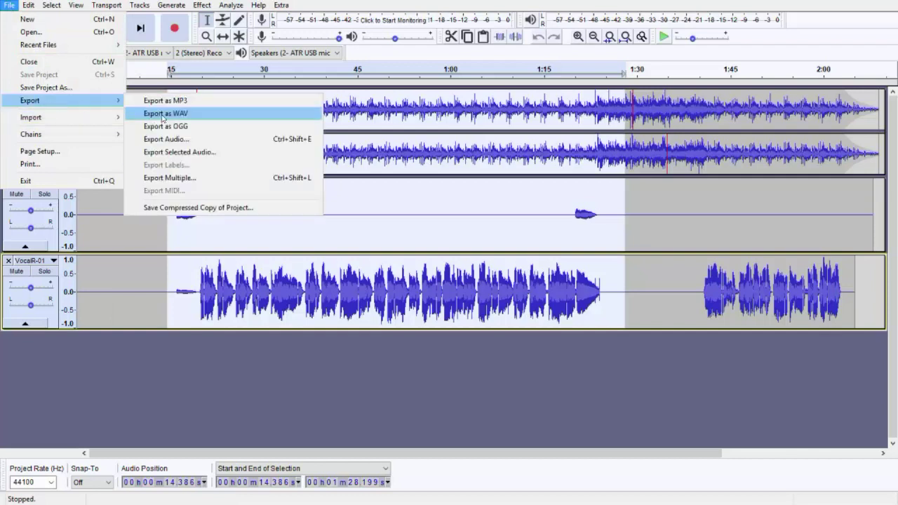
Re-export the selection as demo3.mp3 with Channel Mode set back from Joint Stereo to Stereo
{"action": "left_click", "coordinate": [177, 152]}
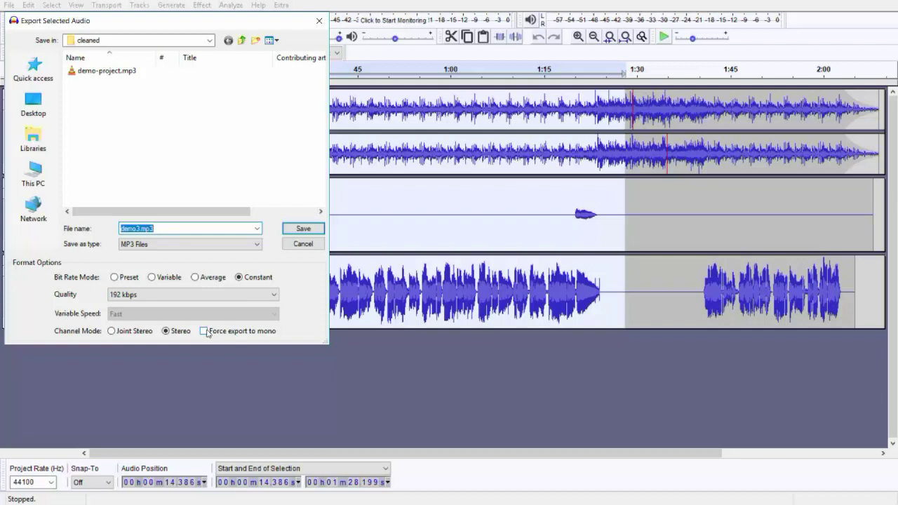
{"action": "left_click", "coordinate": [111, 331]}
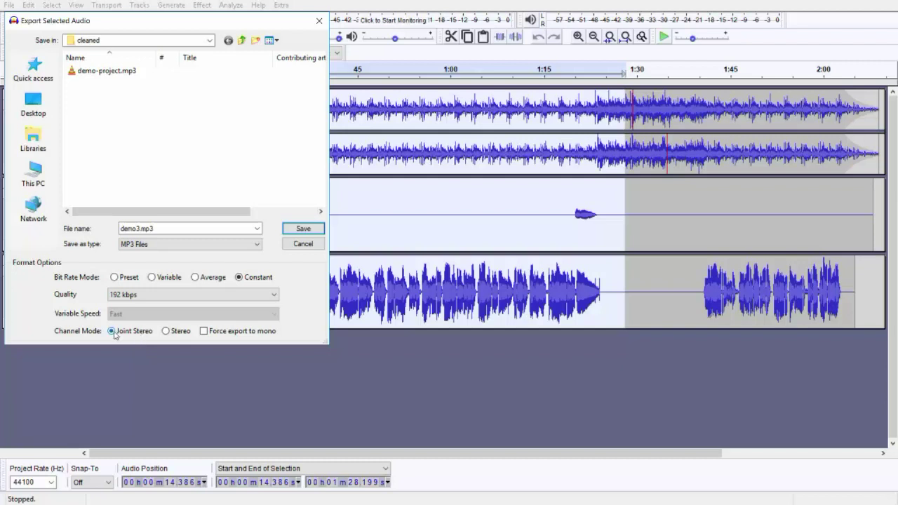
{"action": "left_click", "coordinate": [166, 331]}
{"action": "left_click", "coordinate": [298, 233]}
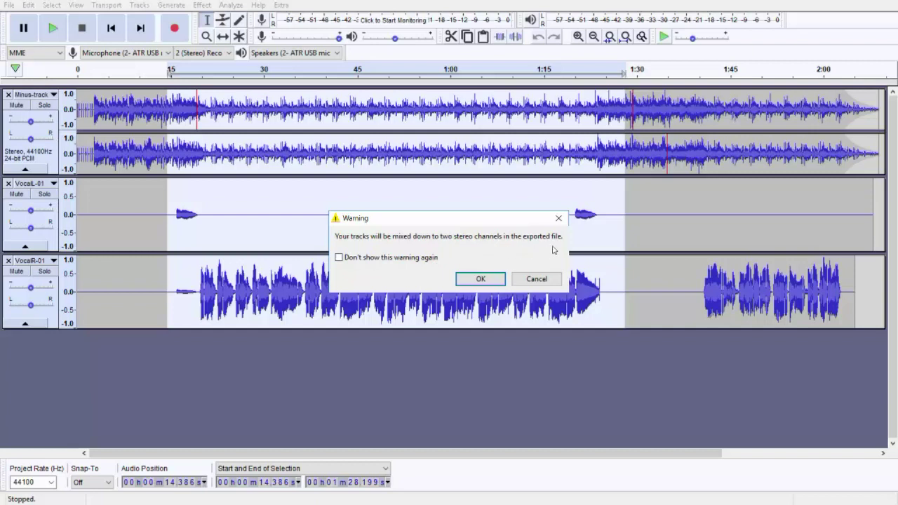
Accept the mixdown warning and finish the demo3.mp3 export with every metadata tag left blank
{"action": "left_click", "coordinate": [482, 279]}
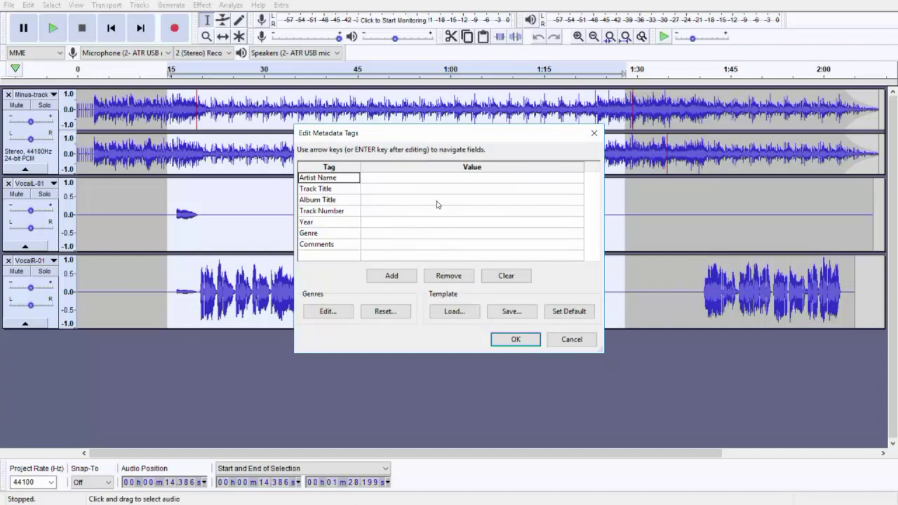
{"action": "left_click", "coordinate": [400, 178]}
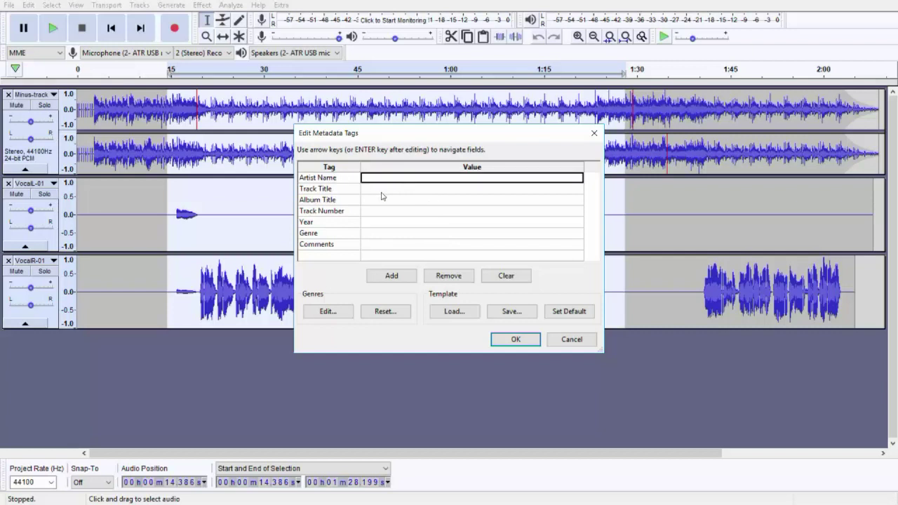
{"action": "left_click", "coordinate": [382, 191]}
{"action": "left_click", "coordinate": [377, 200]}
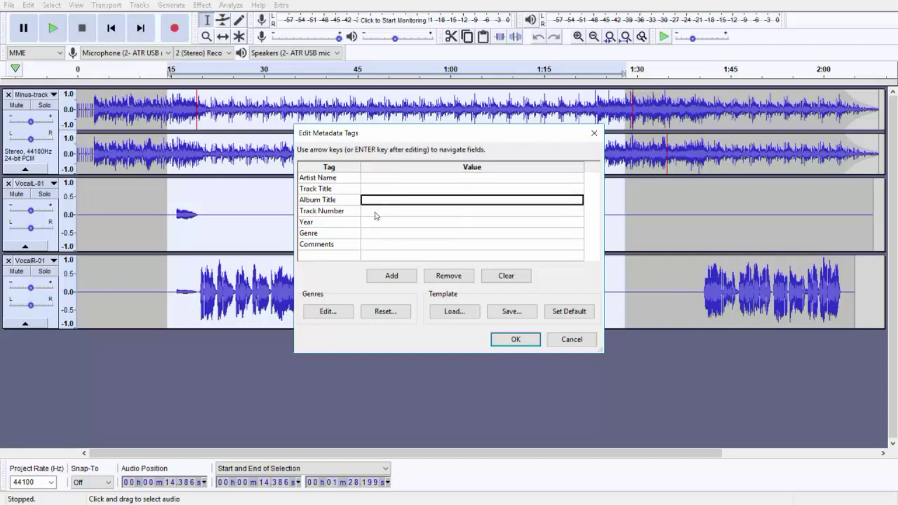
{"action": "left_click", "coordinate": [375, 214]}
{"action": "left_click", "coordinate": [376, 224]}
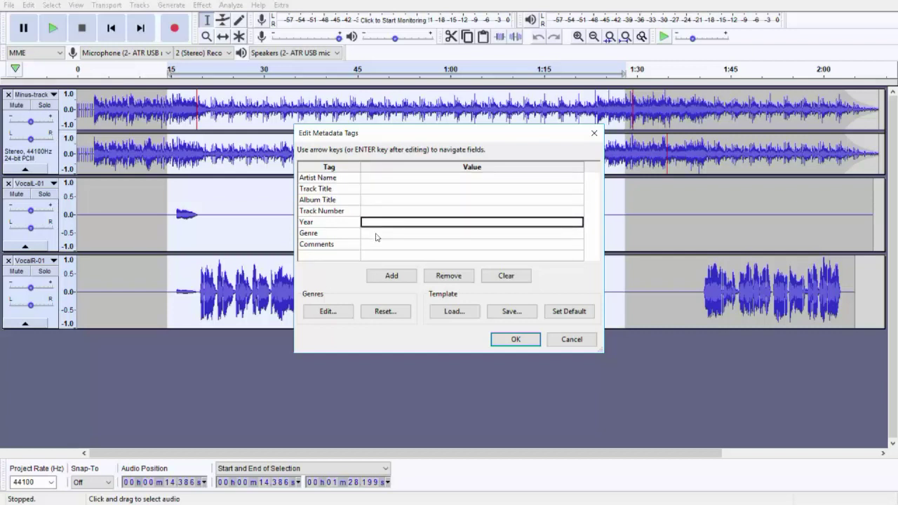
{"action": "left_click", "coordinate": [376, 234]}
{"action": "left_click", "coordinate": [376, 245]}
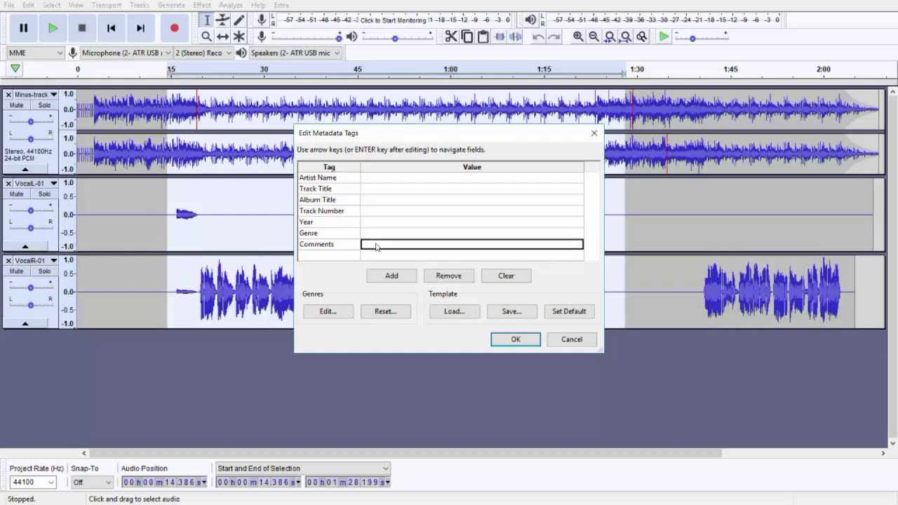
{"action": "left_click", "coordinate": [369, 178]}
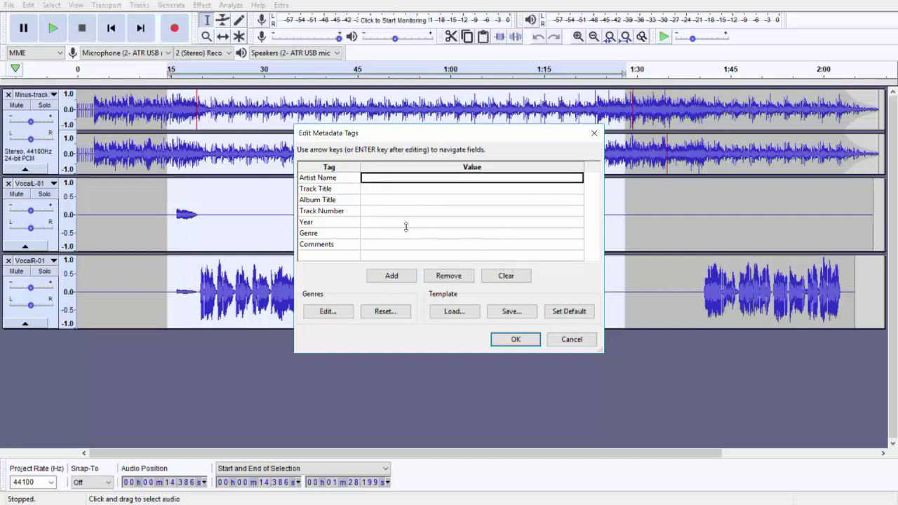
{"action": "left_click", "coordinate": [504, 338]}
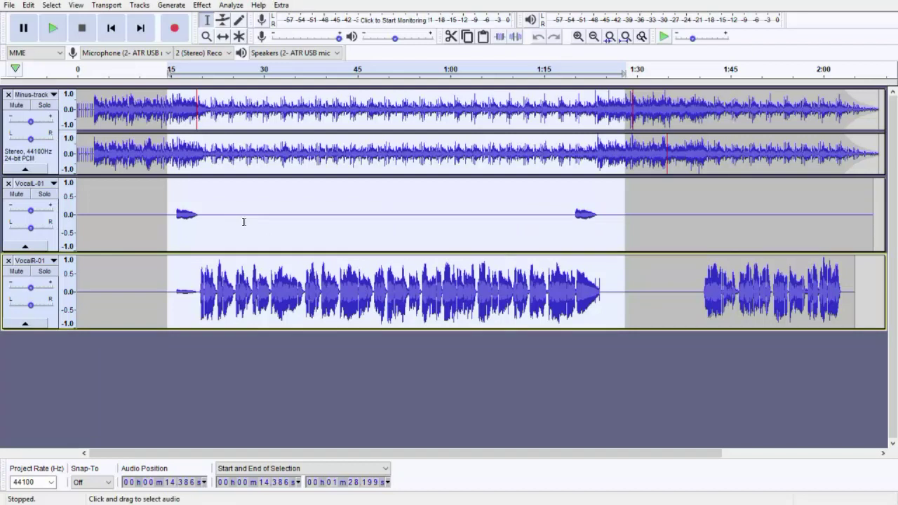
Clear the time selection to a single point at 15.6 s in the VocalL track
{"action": "left_click", "coordinate": [174, 220]}
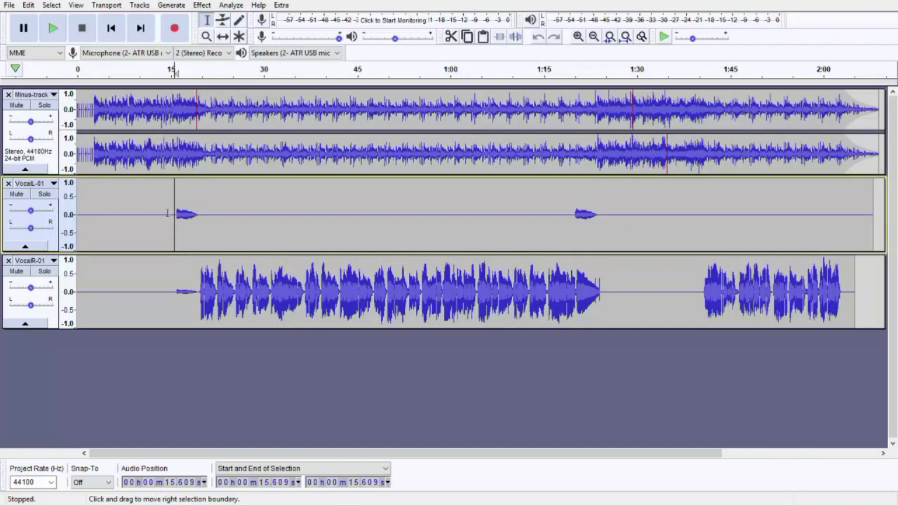
{"action": "left_click", "coordinate": [8, 6]}
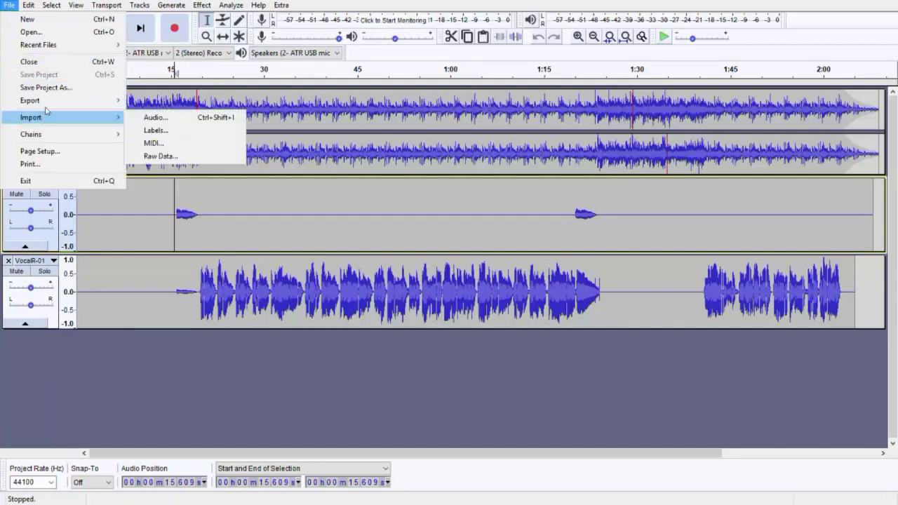
{"action": "mouse_move", "coordinate": [51, 102]}
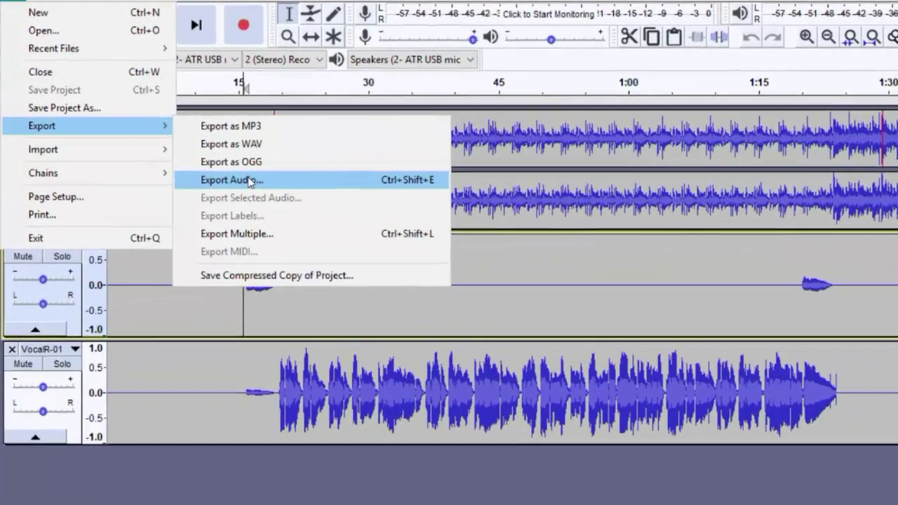
Open Export Audio for the whole mix and list the available file types
{"action": "left_click", "coordinate": [179, 140]}
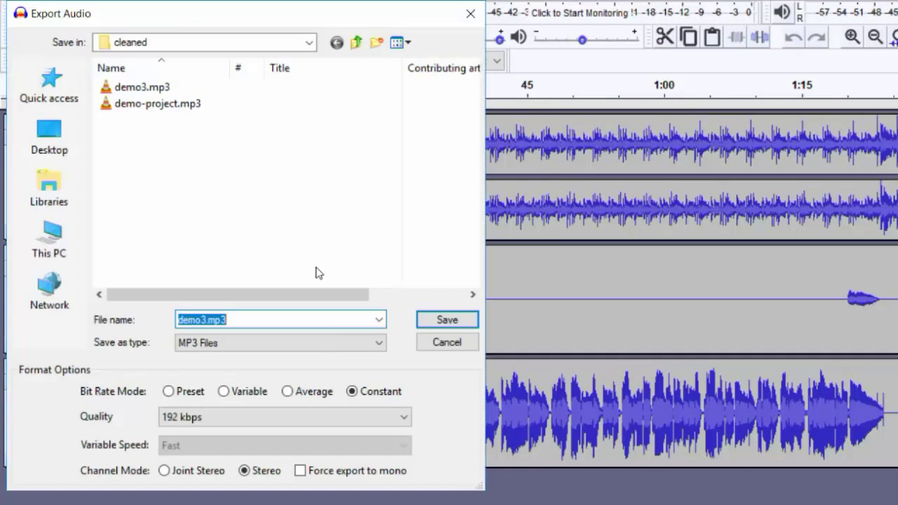
{"action": "left_click", "coordinate": [311, 343]}
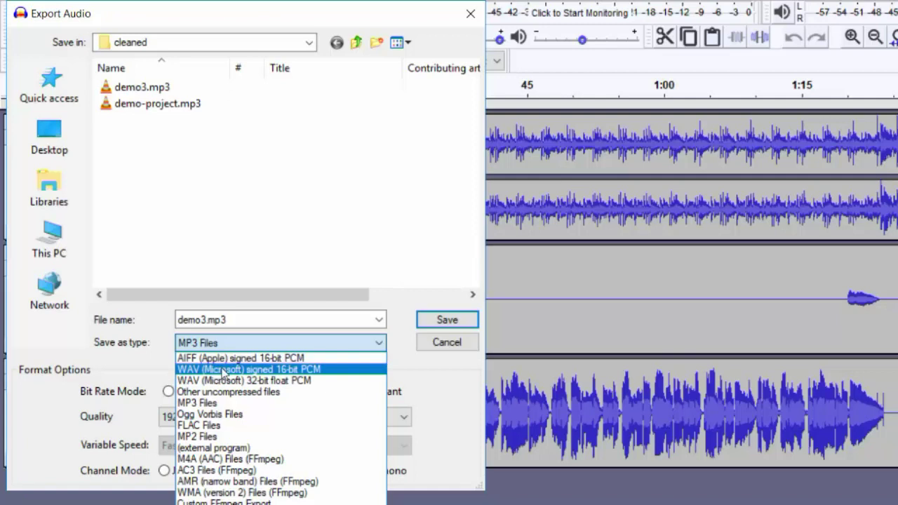
Export the whole mix as demo3.wav in WAV (Microsoft) signed 16-bit PCM format
{"action": "left_click", "coordinate": [223, 369]}
{"action": "left_click", "coordinate": [439, 324]}
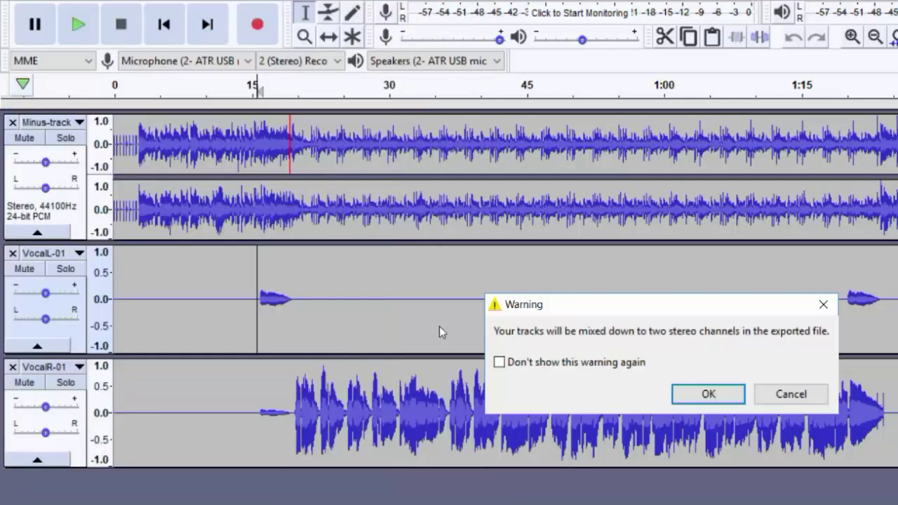
{"action": "left_click", "coordinate": [679, 392]}
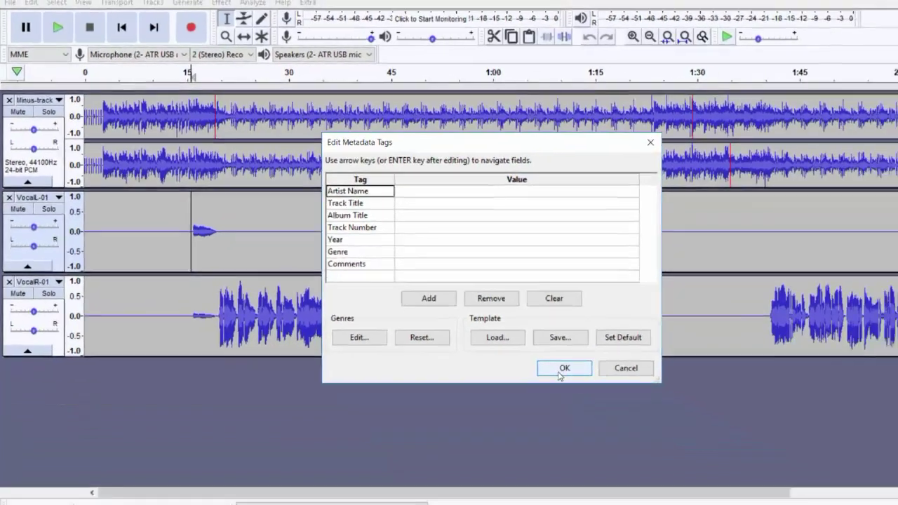
{"action": "left_click", "coordinate": [753, 489]}
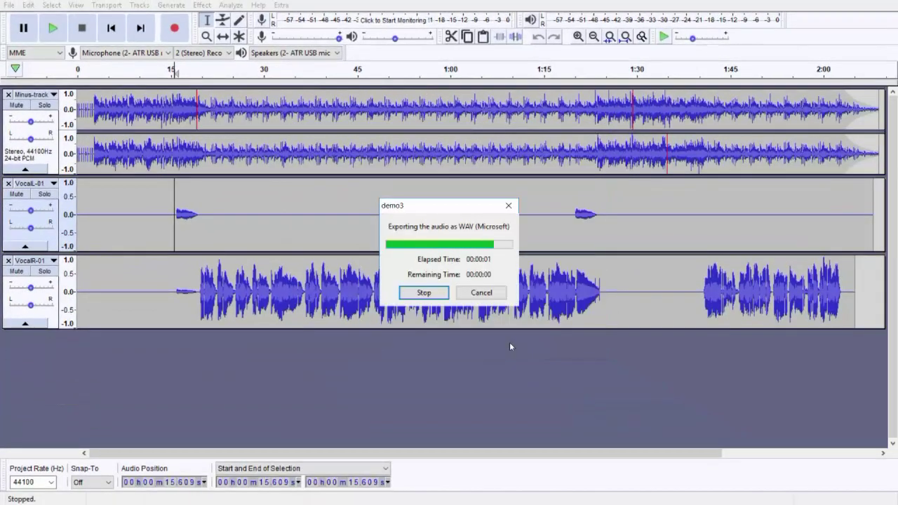